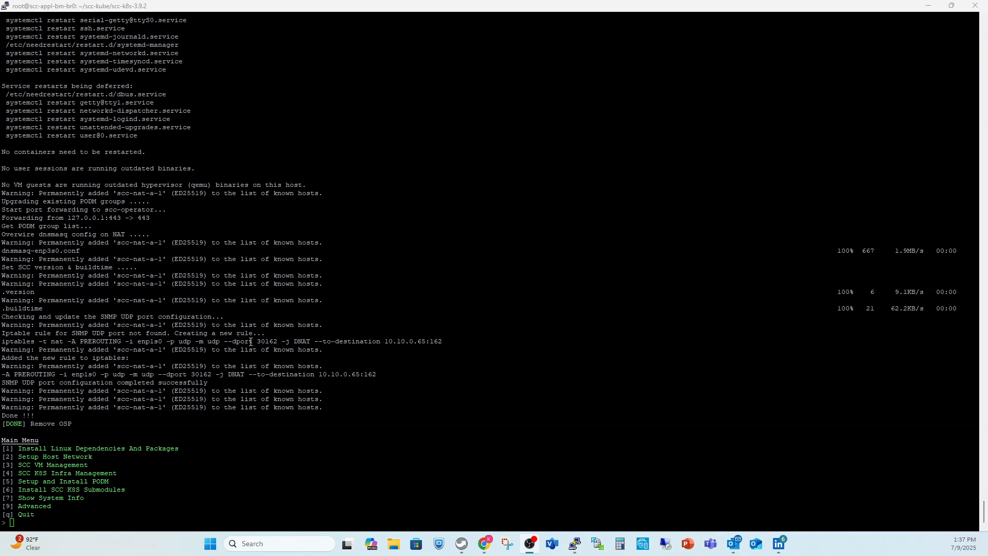
# - Scroll through the install script's terminal output to review it
pyautogui.scroll(15, 250, 341)
pyautogui.scroll(-15, 250, 341)
pyautogui.scroll(20, 250, 341)
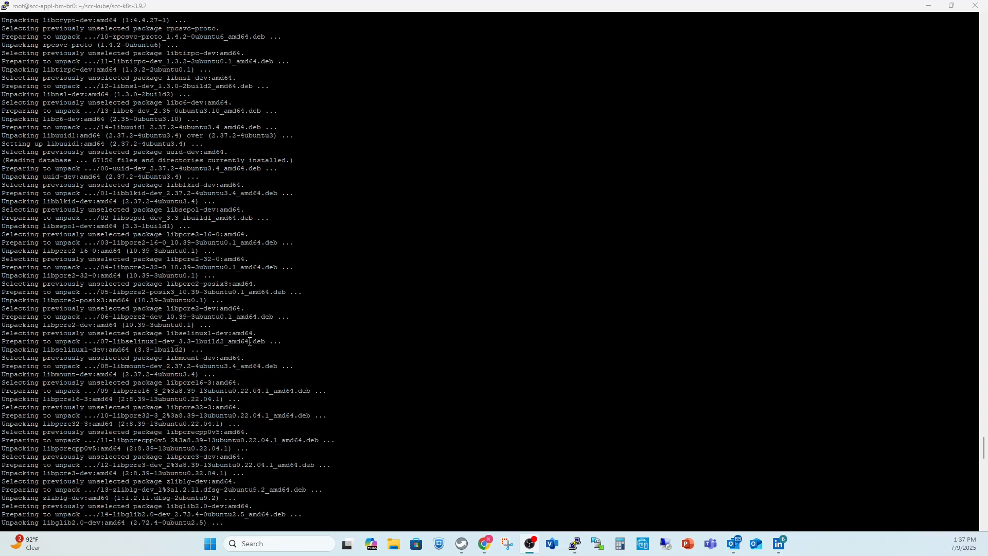
pyautogui.scroll(20, 250, 341)
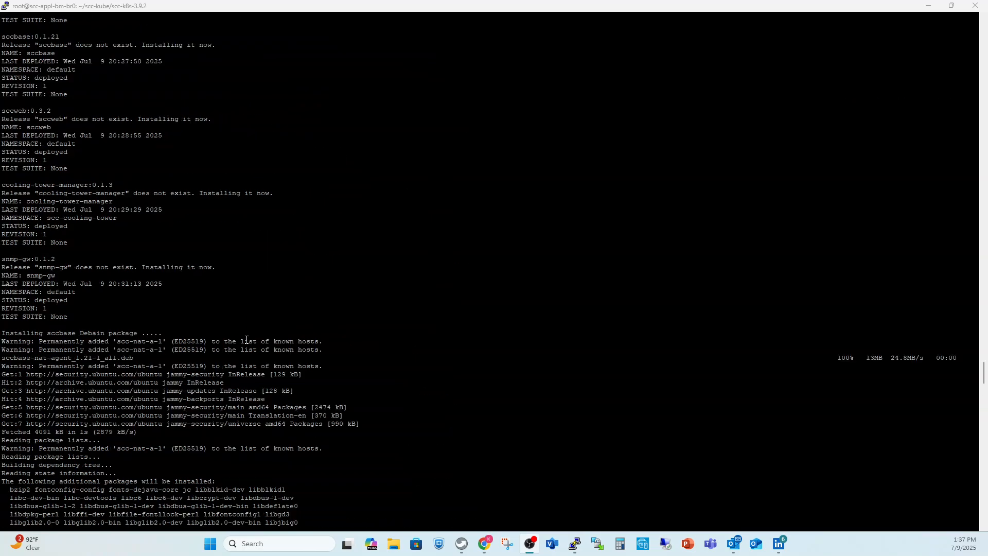
pyautogui.scroll(20, 247, 340)
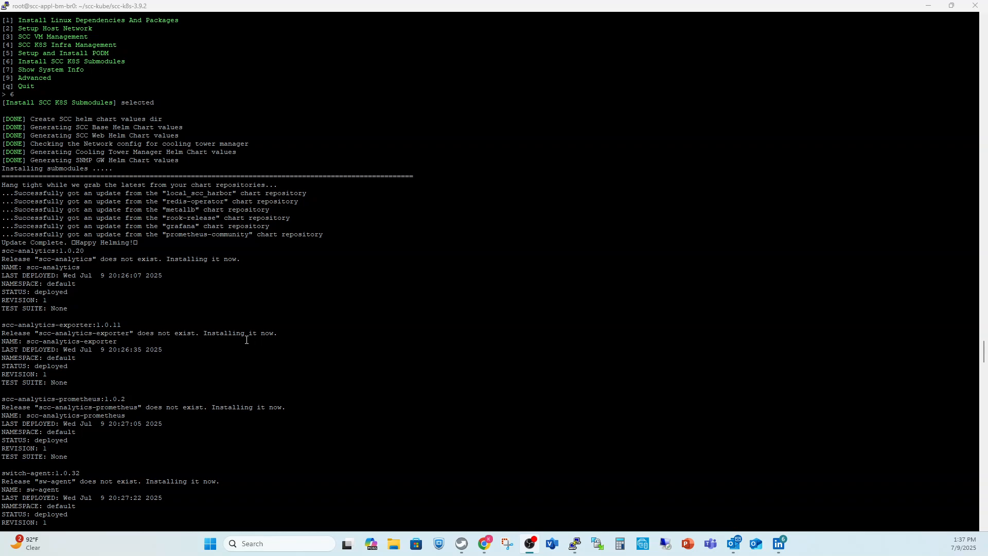
pyautogui.scroll(-10, 246, 340)
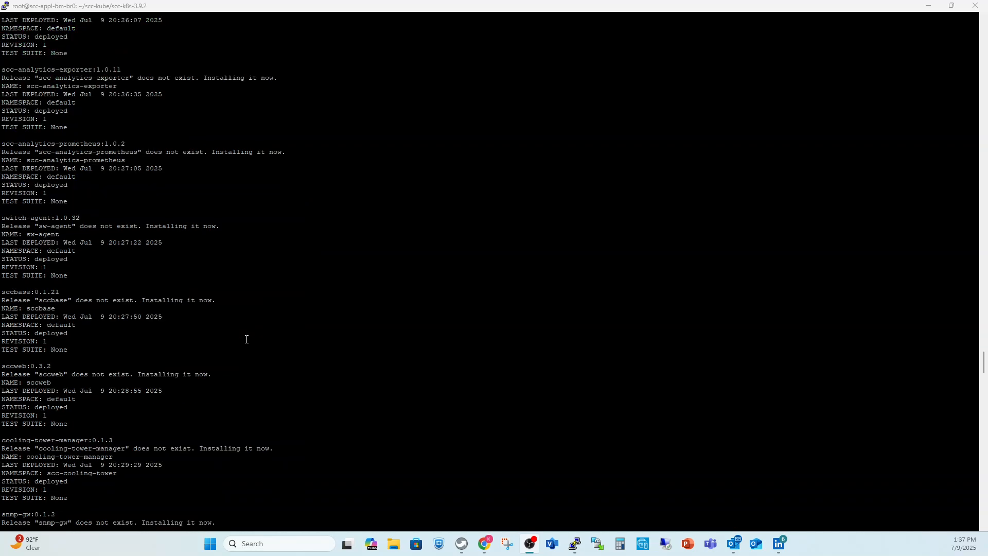
pyautogui.scroll(10, 247, 339)
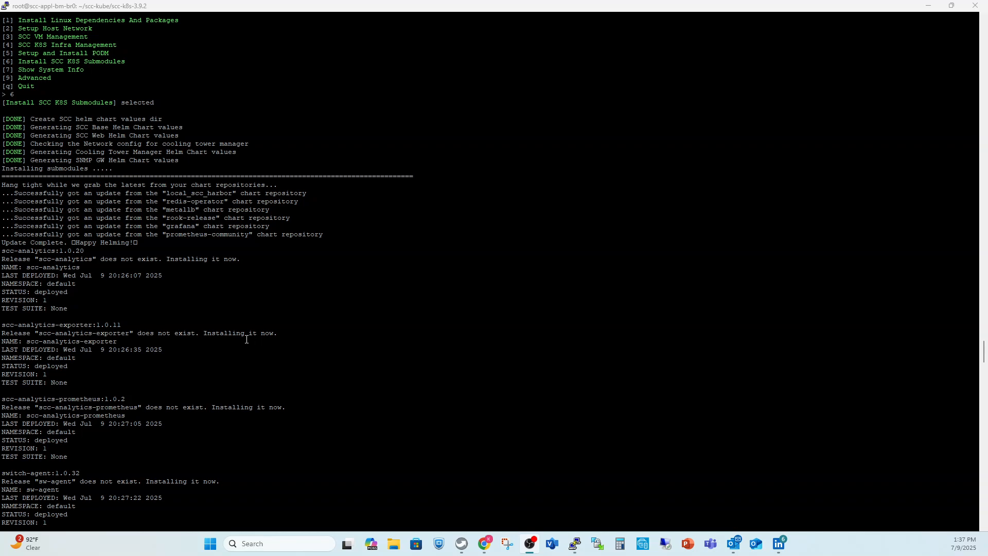
pyautogui.scroll(-20, 246, 339)
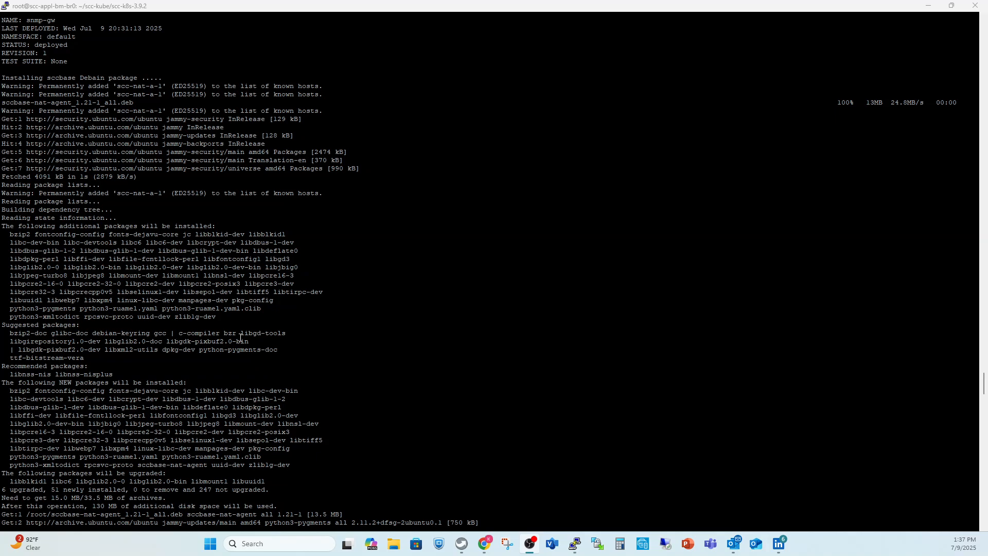
pyautogui.scroll(-20, 240, 339)
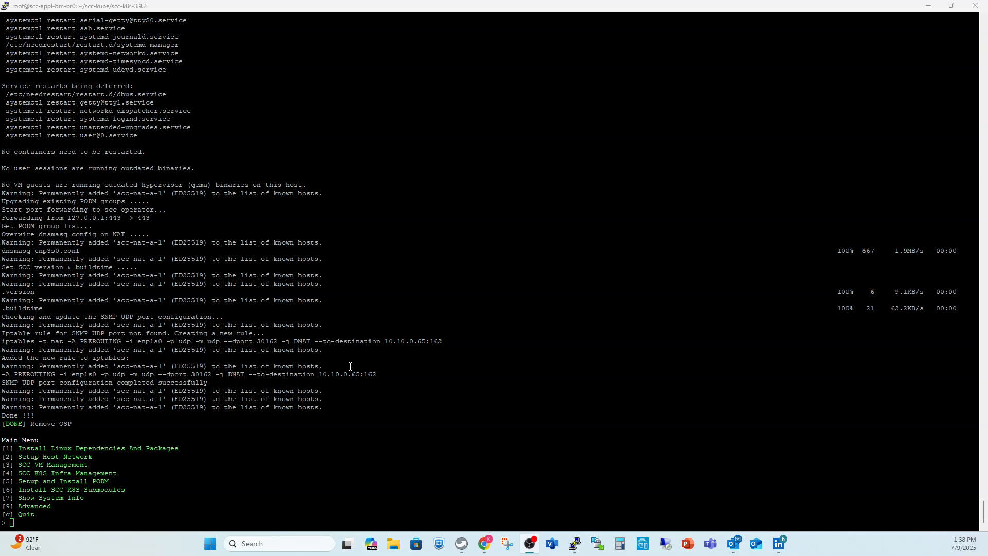
# - Highlight the iptables rule lines, then run Show System Info (option 7) from the Main Menu
pyautogui.moveTo(442, 343); pyautogui.dragTo(5, 335)
pyautogui.click(233, 440)
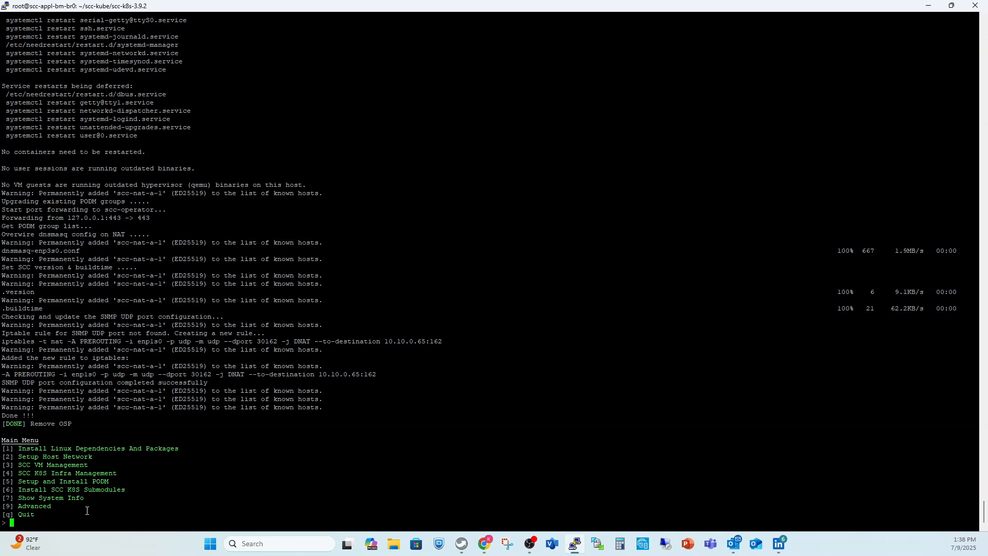
pyautogui.write('7')
pyautogui.press('Return')
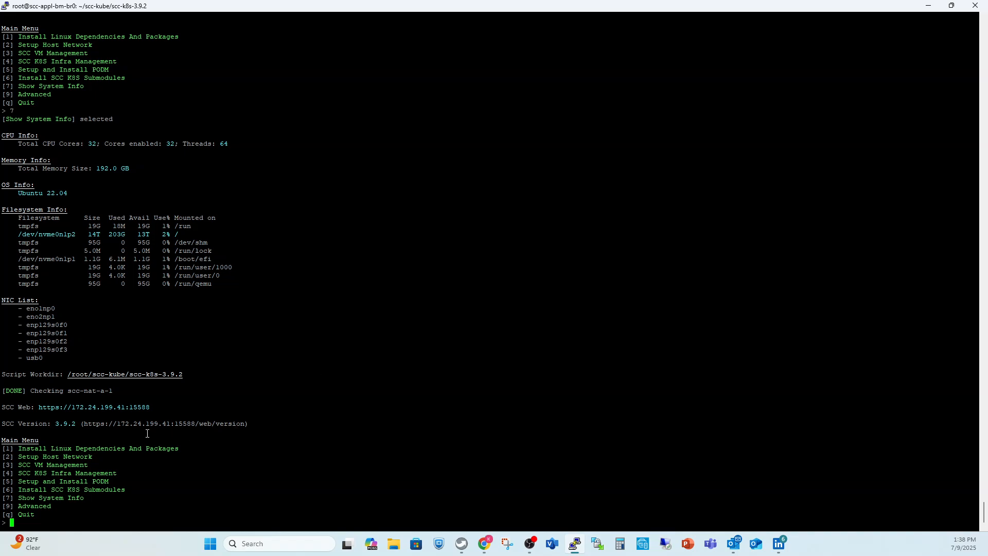
pyautogui.moveTo(151, 408); pyautogui.dragTo(41, 407)
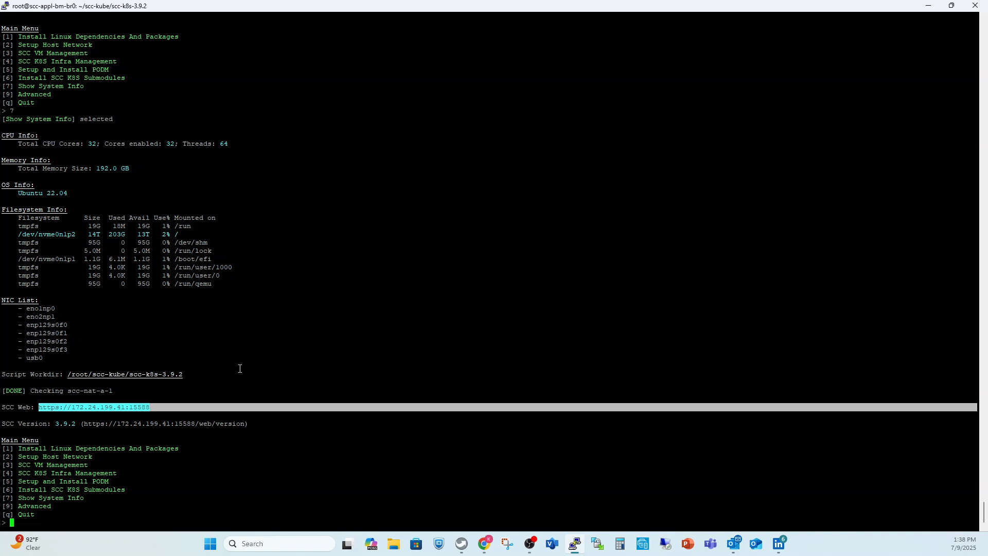
pyautogui.click(98, 443)
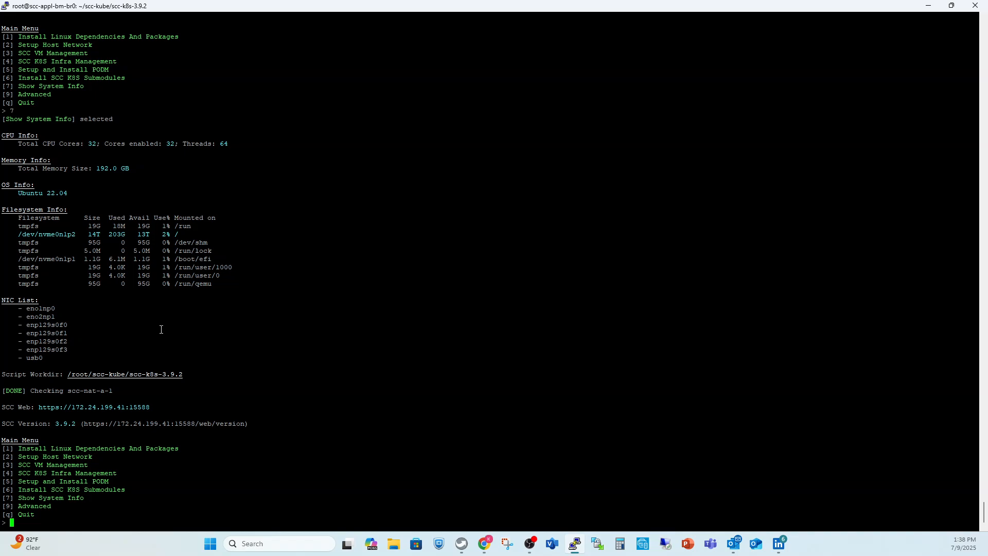
pyautogui.moveTo(223, 144); pyautogui.dragTo(19, 167)
pyautogui.click(144, 204)
pyautogui.click(95, 190)
pyautogui.moveTo(82, 194); pyautogui.dragTo(21, 193)
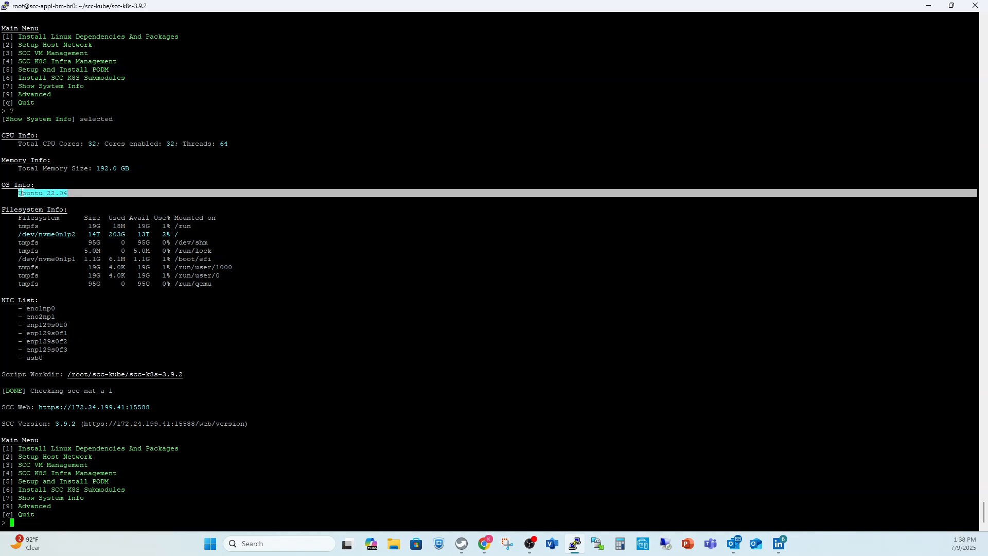
pyautogui.click(92, 197)
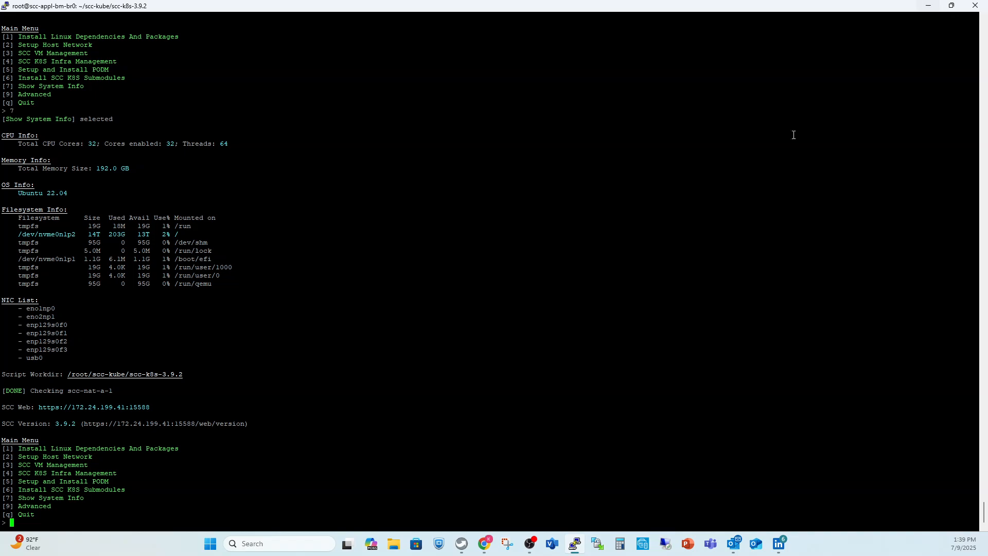
# - Quit the install script and bring the SuperCloud Composer login window onscreen, maximized
pyautogui.write('q')
pyautogui.press('Return')
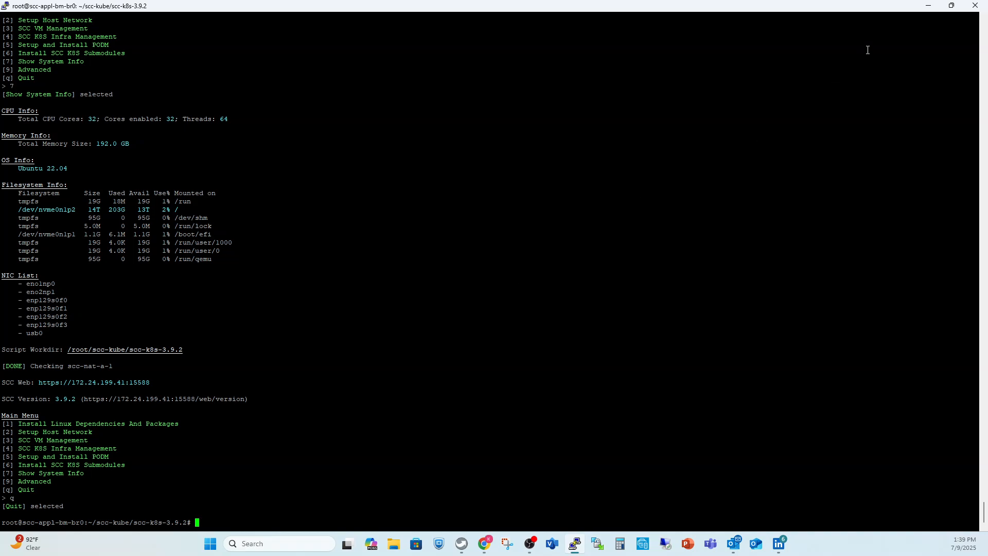
pyautogui.click(929, 6)
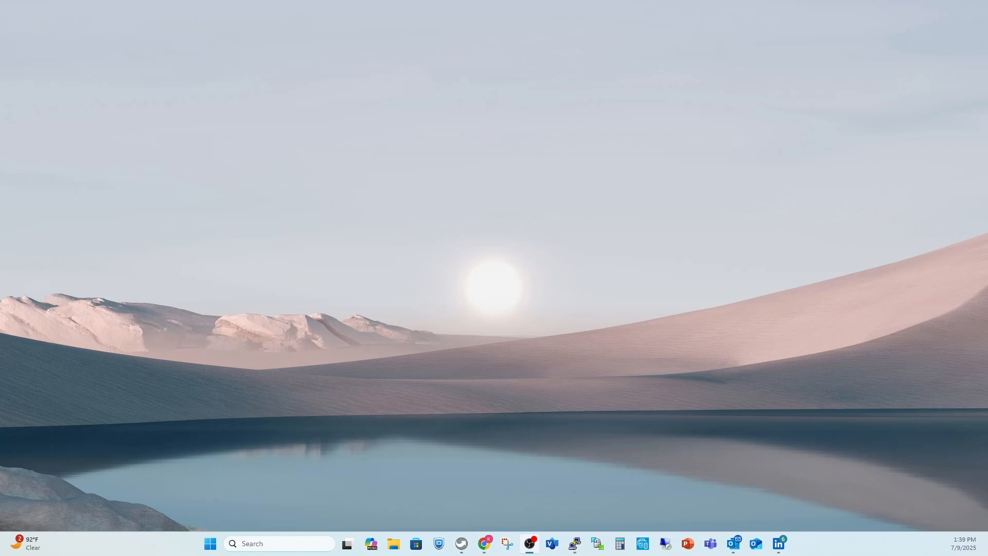
pyautogui.moveTo(987, 52); pyautogui.dragTo(422, 83)
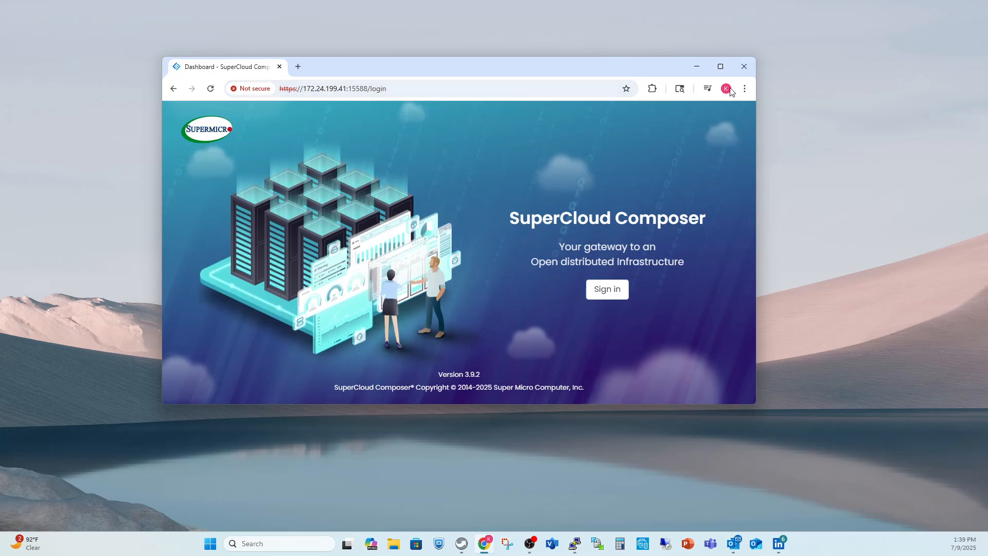
pyautogui.click(720, 67)
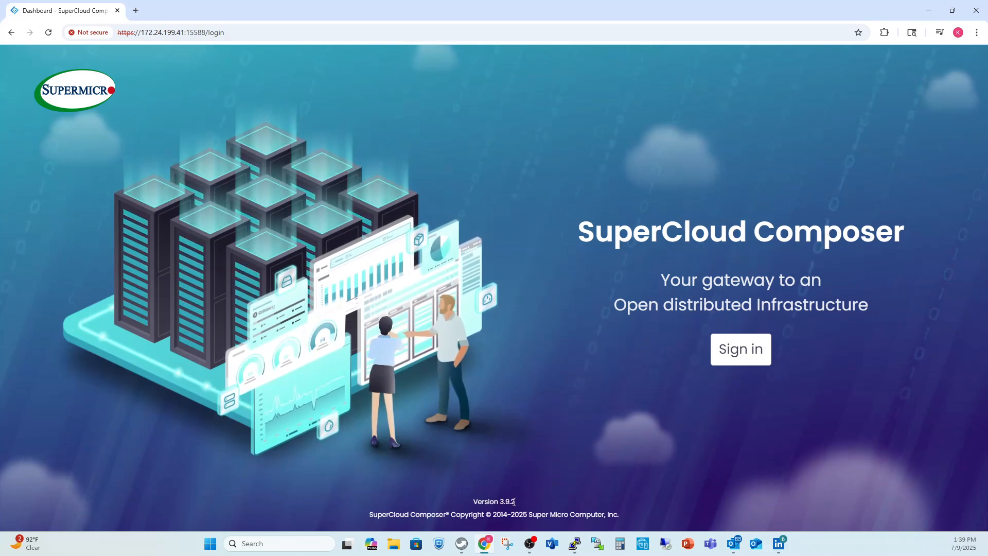
# - Highlight the Version 3.9.2 footer text on the landing page
pyautogui.tripleClick(514, 502)
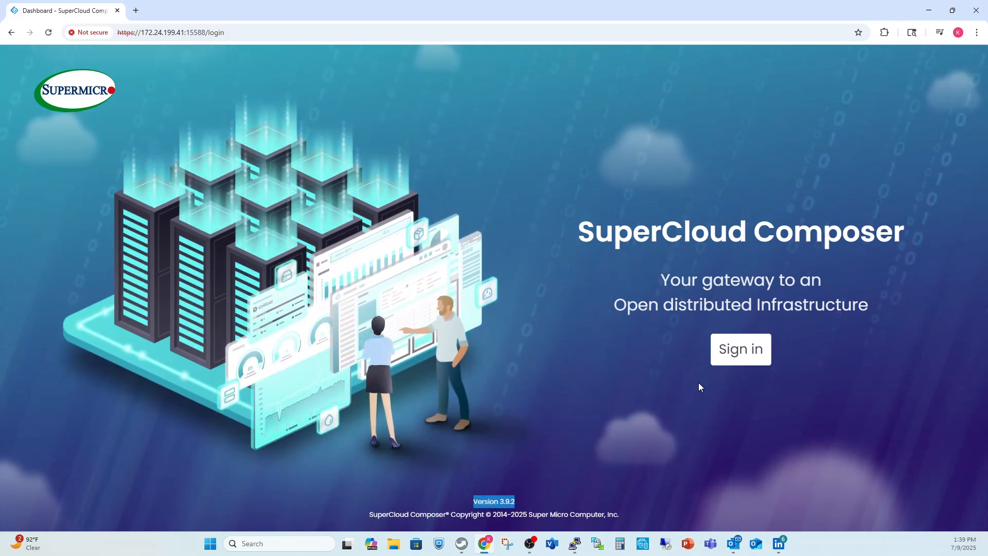
pyautogui.click(638, 392)
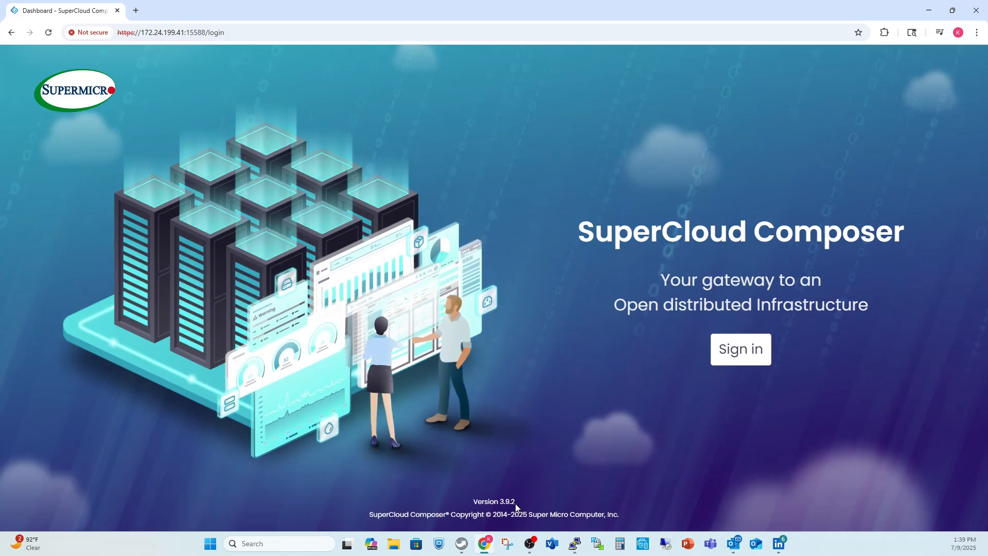
pyautogui.tripleClick(515, 504)
pyautogui.click(525, 488)
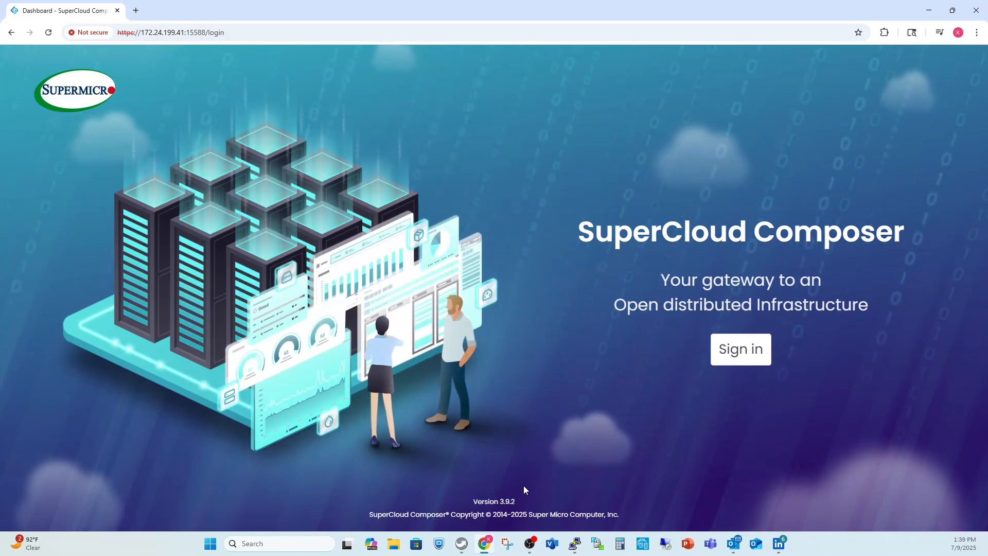
# - Sign in as a Local User with the saved admin account and its password
pyautogui.click(741, 350)
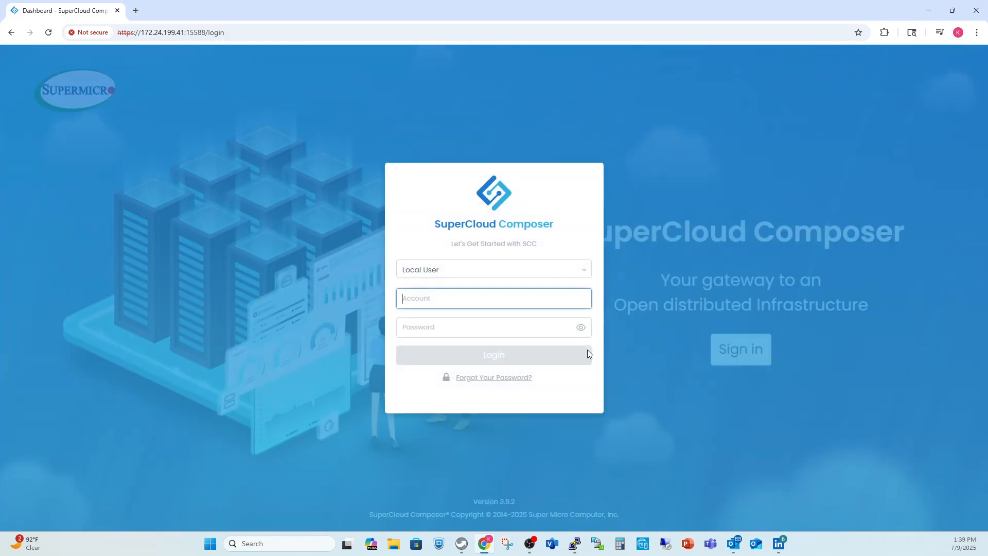
pyautogui.click(587, 272)
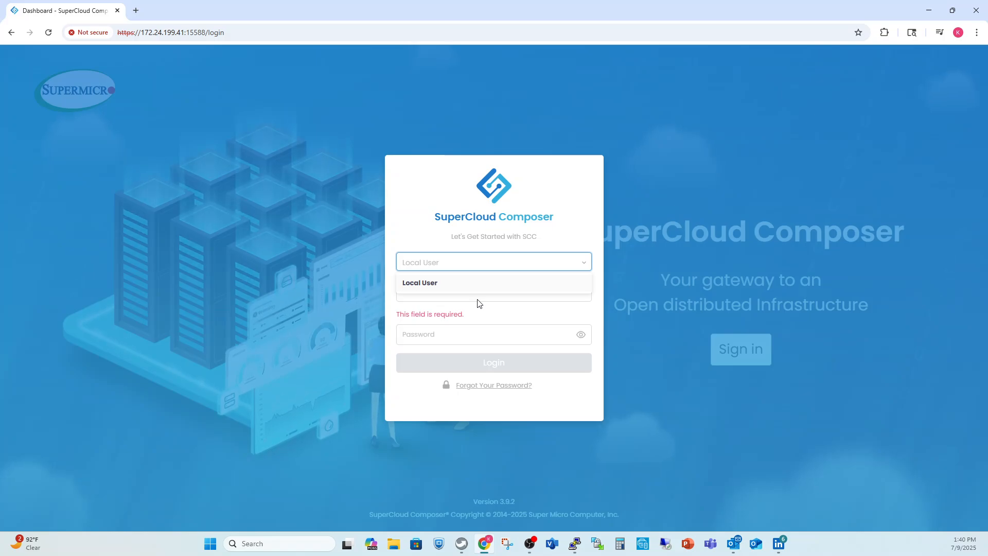
pyautogui.click(461, 284)
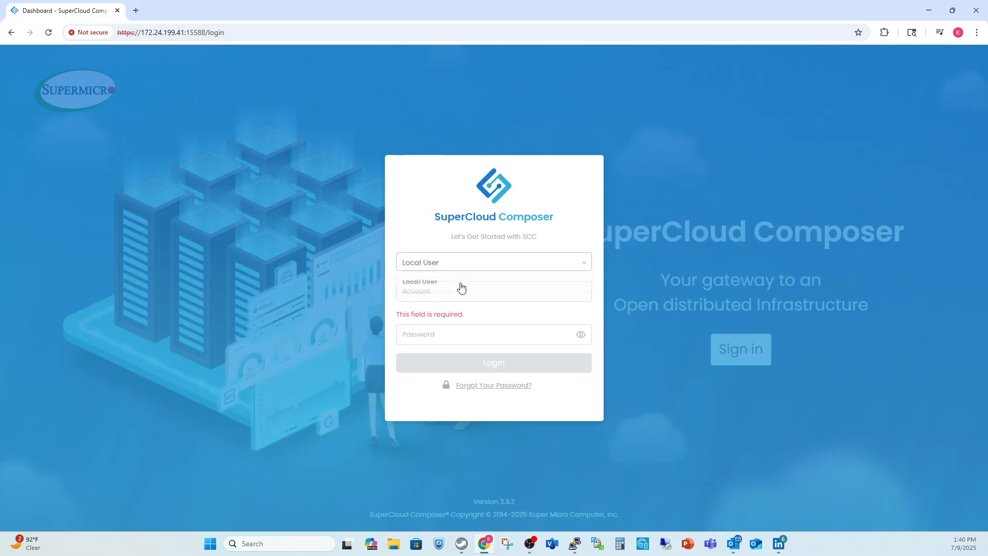
pyautogui.click(434, 293)
pyautogui.click(488, 317)
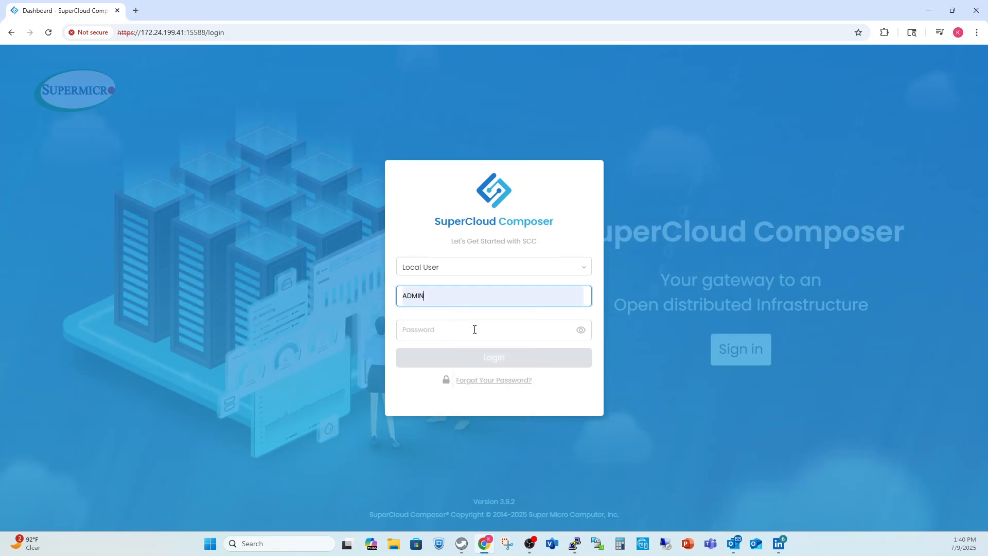
pyautogui.click(406, 329)
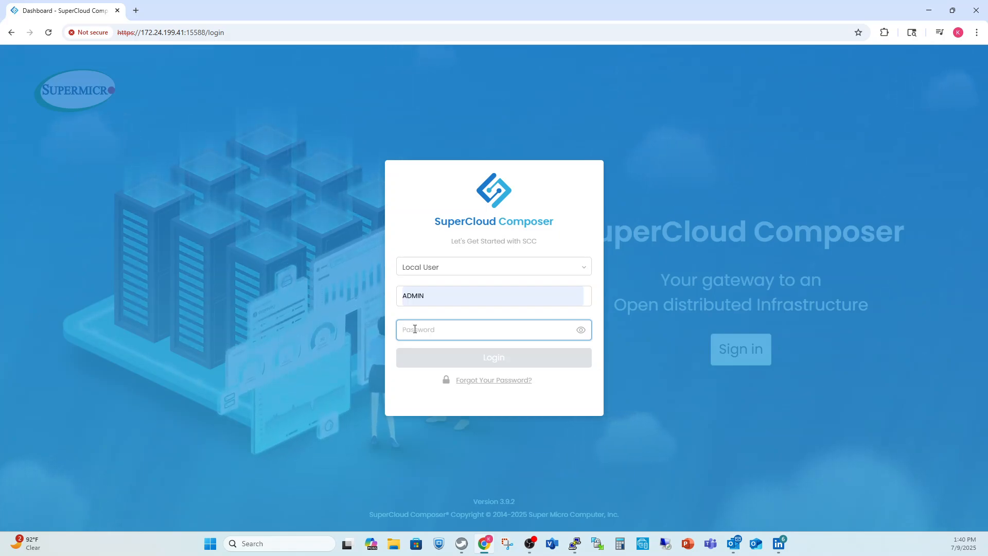
pyautogui.write('***')
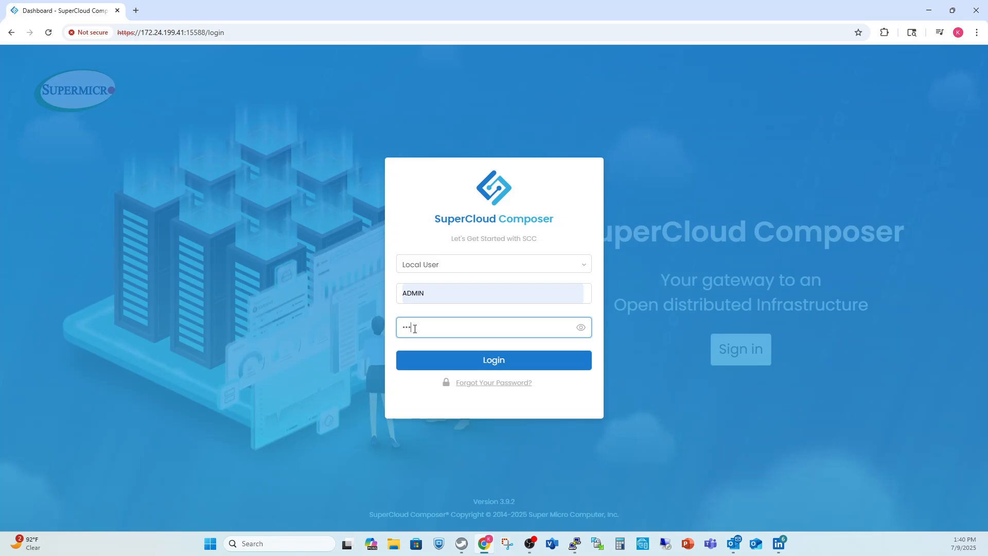
pyautogui.write('*****')
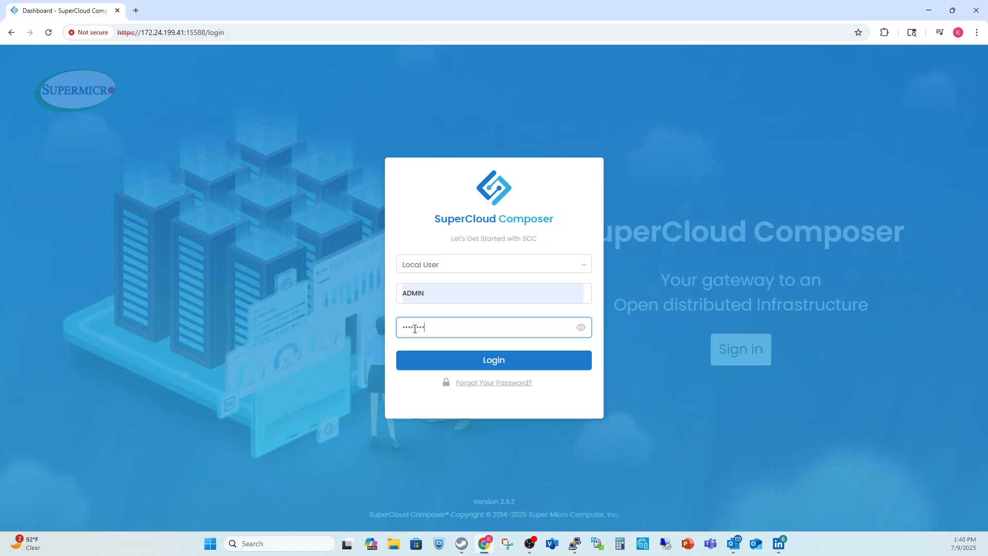
pyautogui.write('*****')
pyautogui.press('Return')
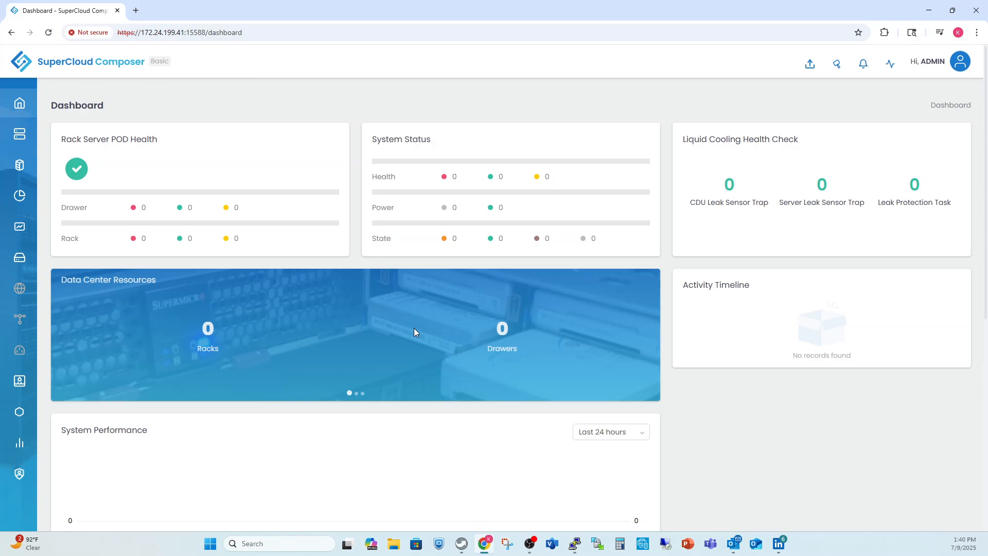
# - Scroll down through the dashboard charts and back up to the top
pyautogui.scroll(-5, 423, 331)
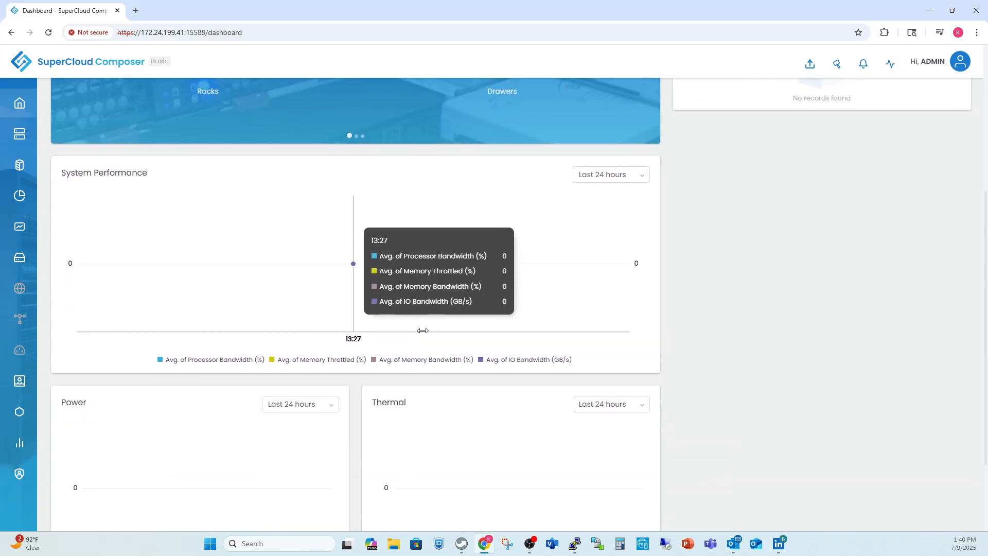
pyautogui.scroll(-2, 422, 330)
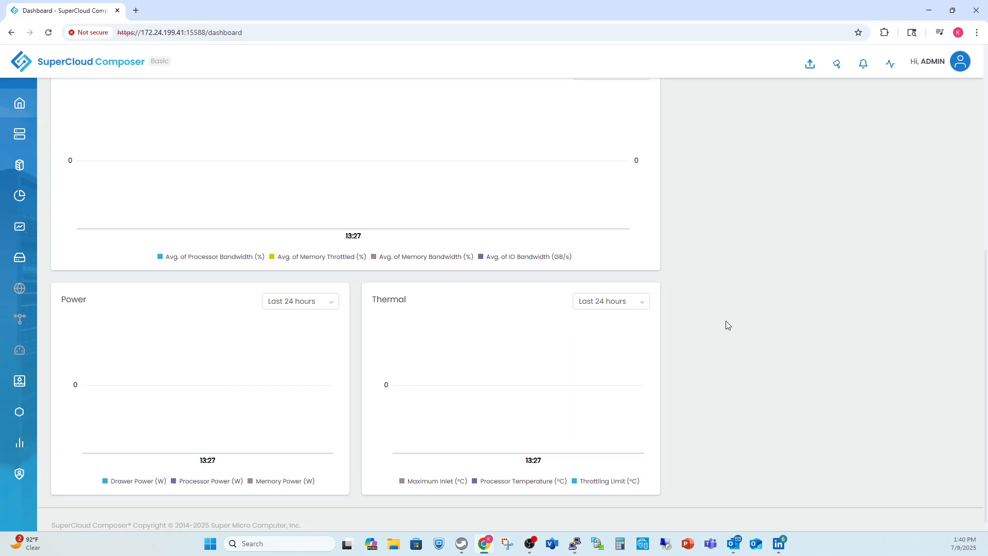
pyautogui.scroll(6, 725, 321)
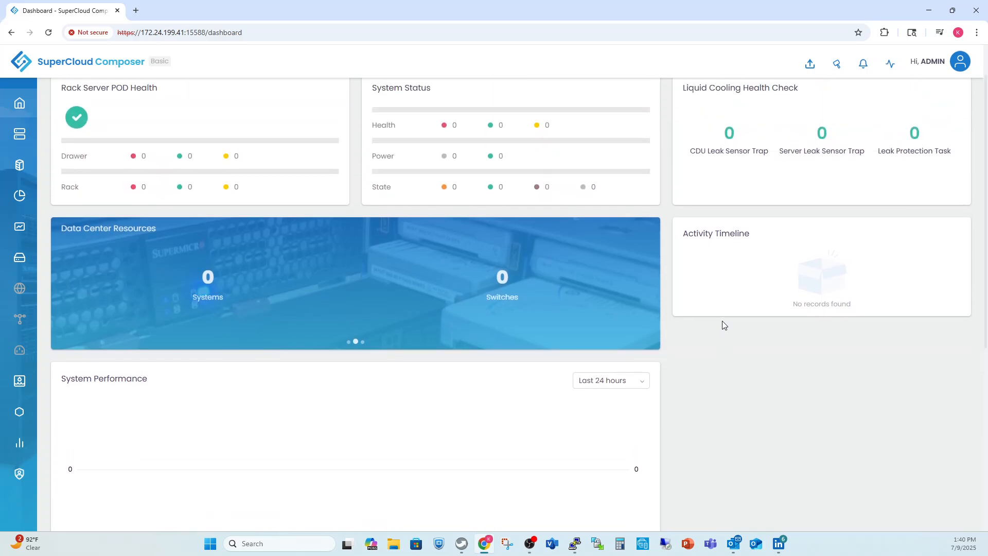
pyautogui.scroll(1, 722, 321)
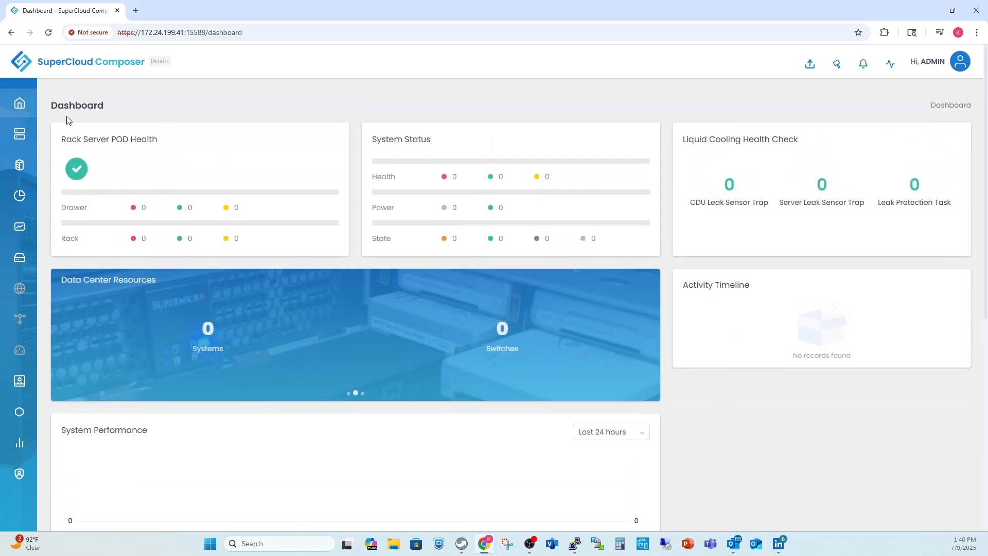
# - Expand the left sidebar so its section labels are shown
pyautogui.moveTo(20, 103)
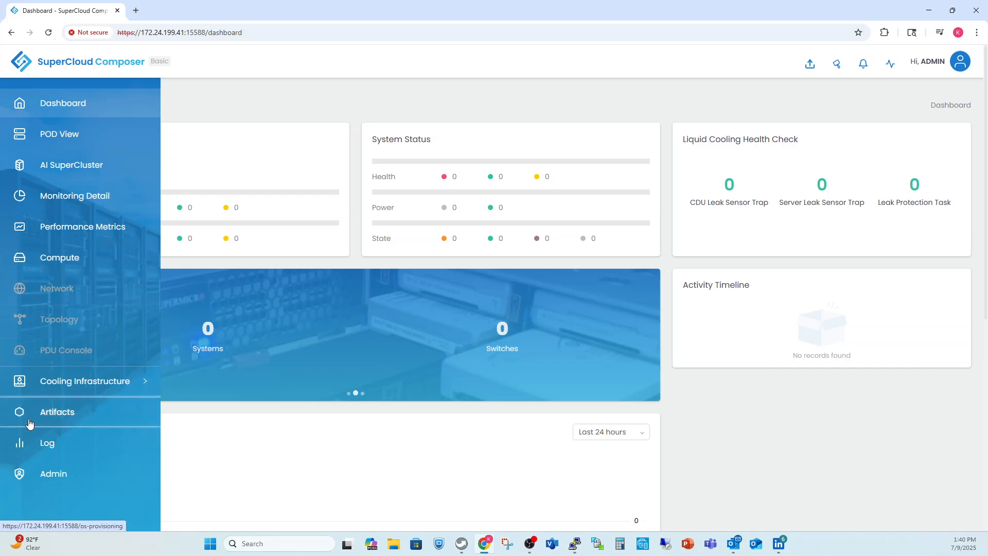
pyautogui.moveTo(57, 292)
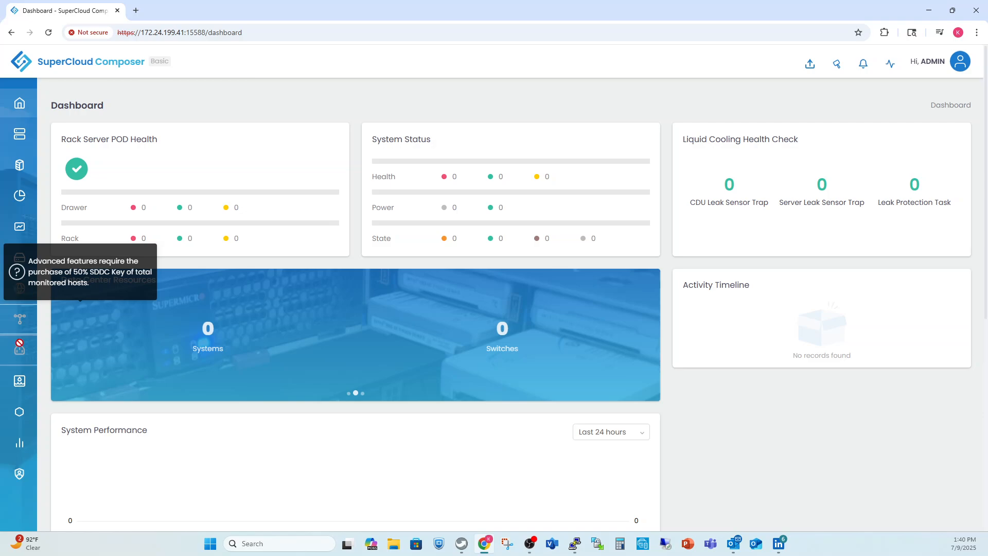
pyautogui.moveTo(40, 324)
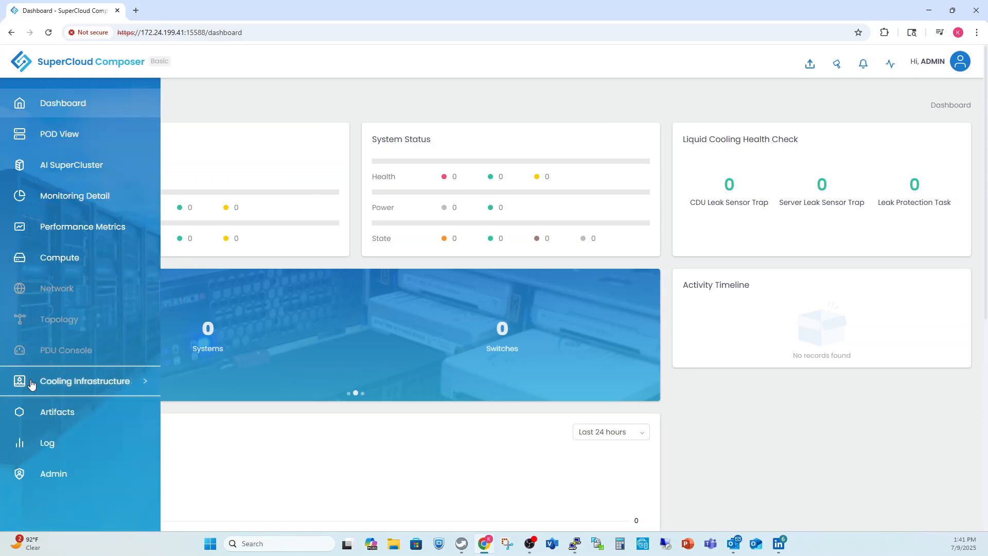
# - Expand Cooling Infrastructure to show In-Rack CDU, In-Row CDU and Cooling Tower
pyautogui.click(38, 381)
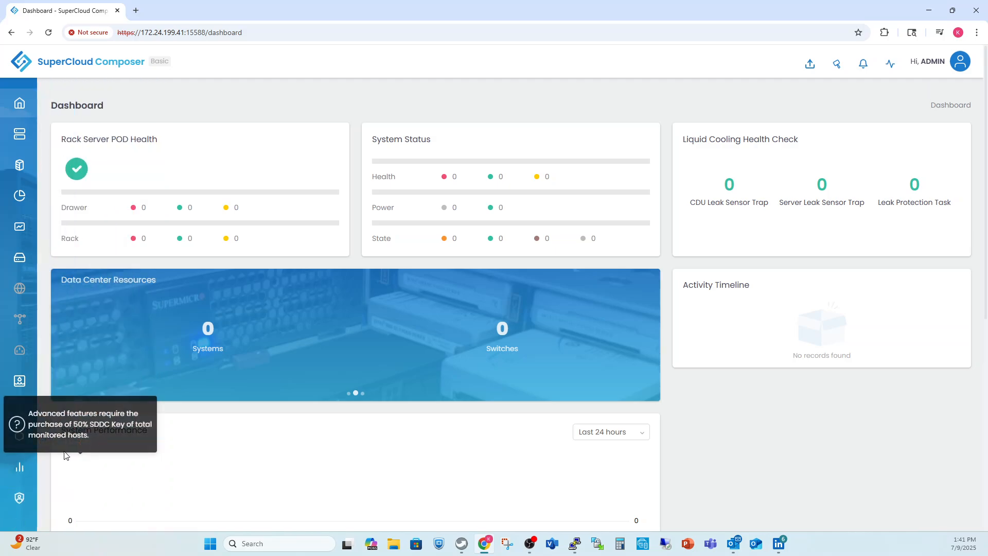
pyautogui.click(64, 387)
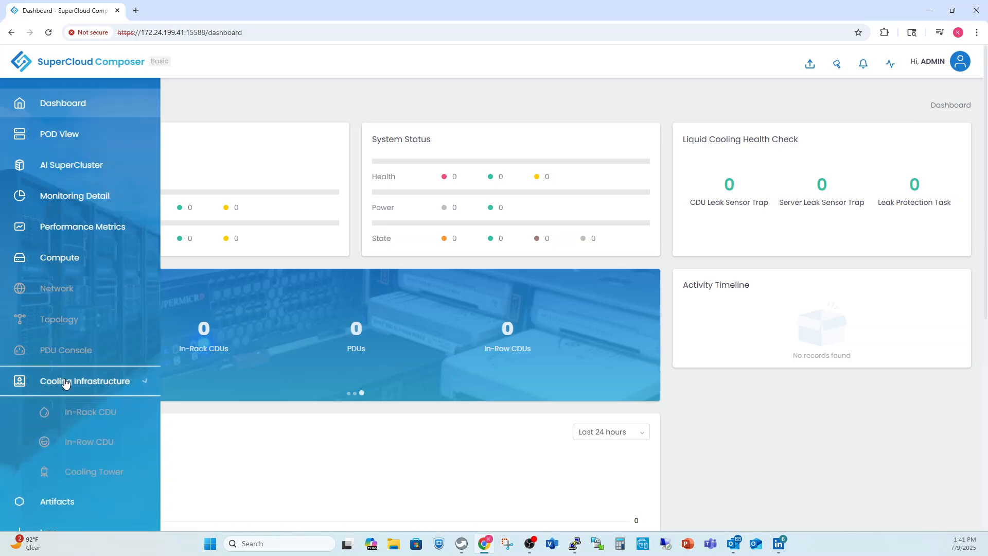